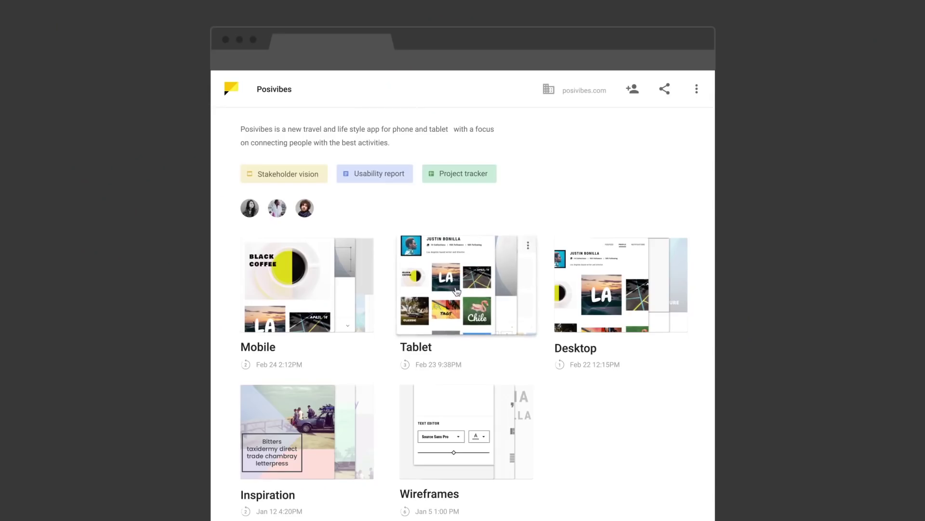
Open the Tablet collection from the Posivibes project page
{"action": "left_click", "coordinate": [456, 291]}
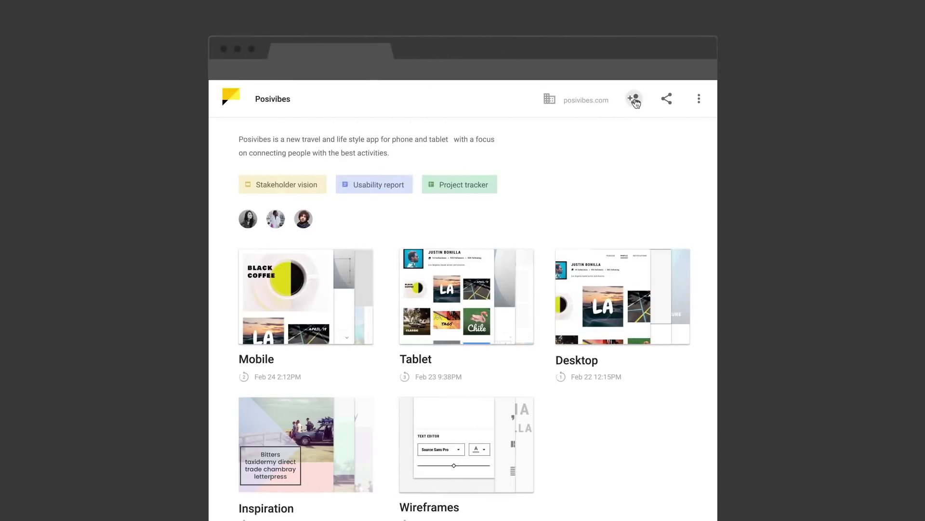
{"action": "left_click", "coordinate": [634, 100]}
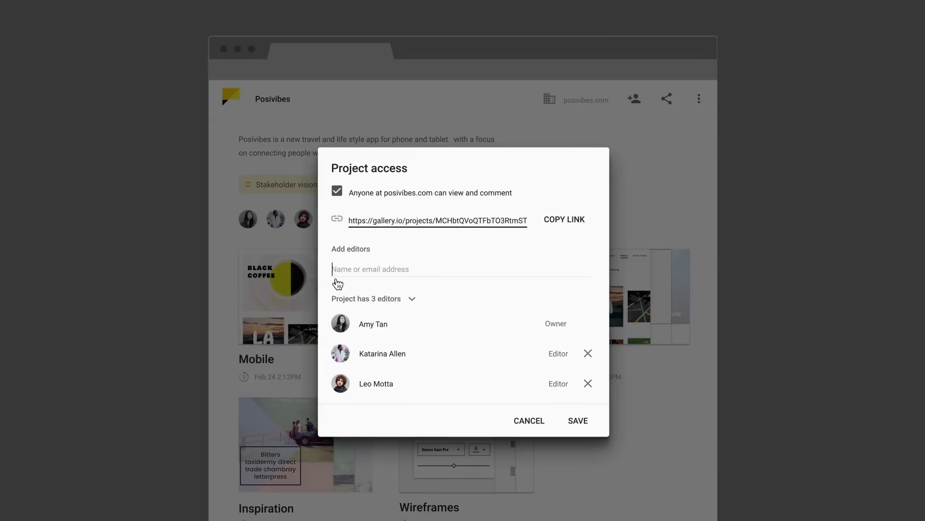
{"action": "type", "text": "Pet"}
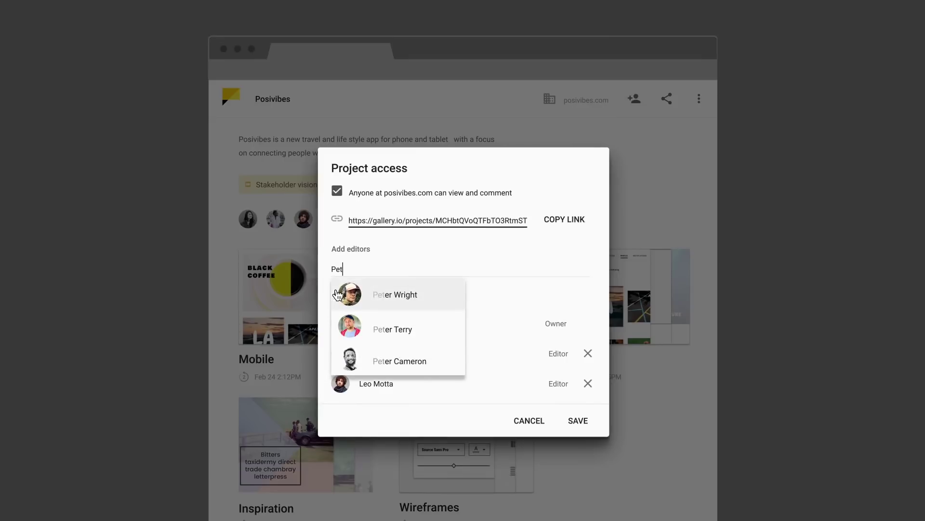
{"action": "left_click", "coordinate": [379, 299]}
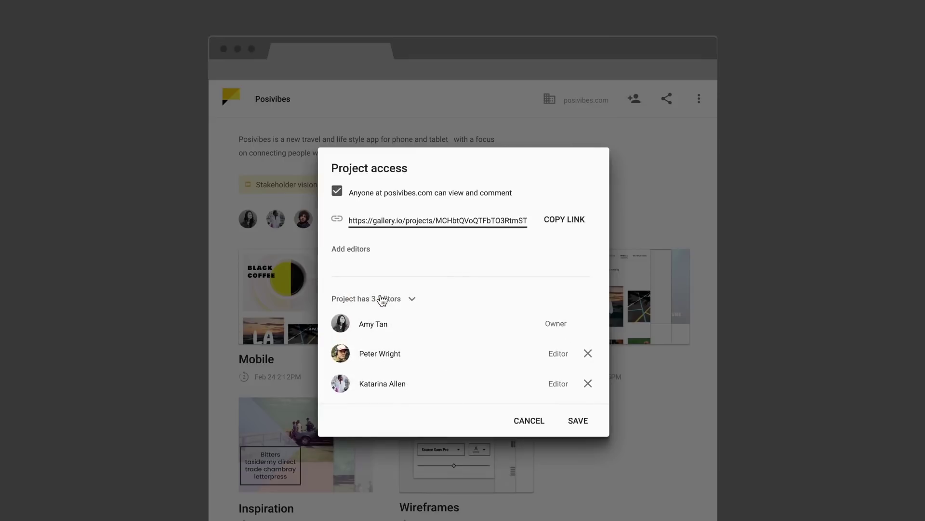
{"action": "left_click", "coordinate": [578, 421]}
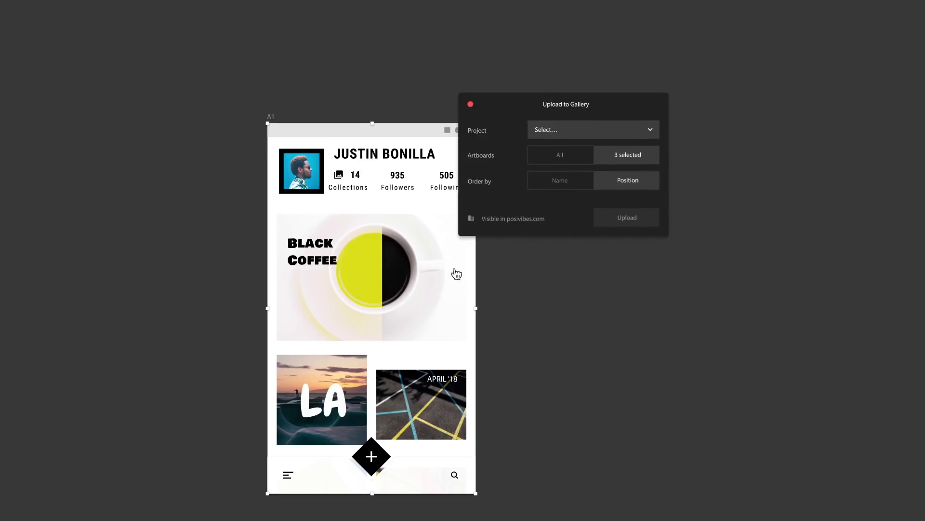
Upload the three selected artboards to the Posivibes project's Mobile collection
{"action": "left_click", "coordinate": [600, 135]}
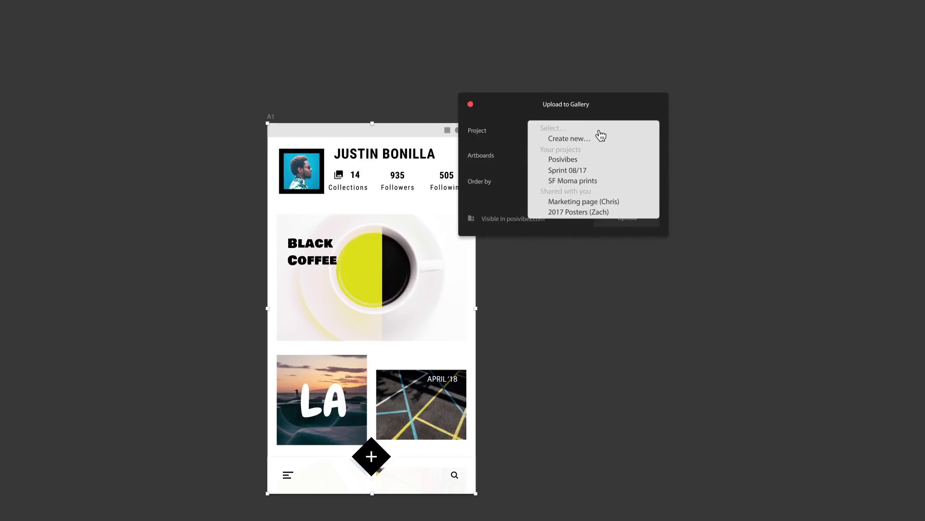
{"action": "left_click", "coordinate": [570, 161]}
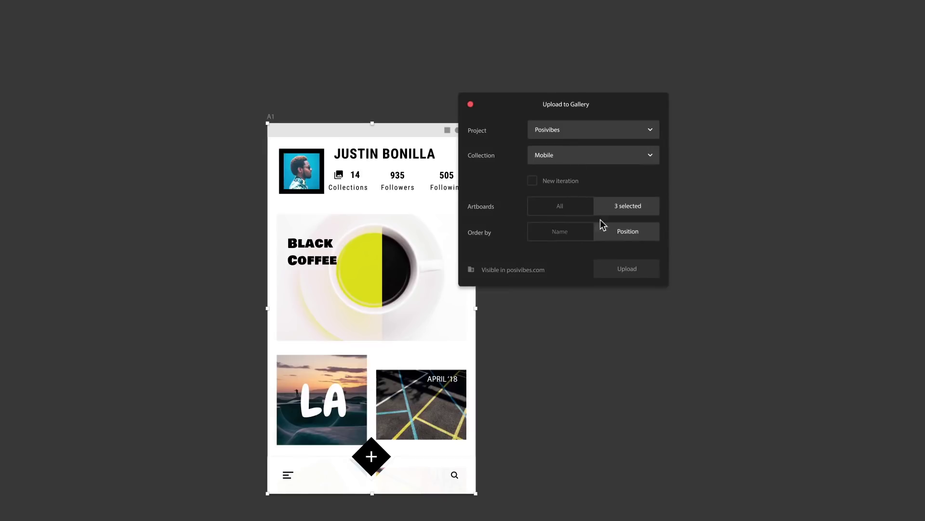
{"action": "left_click", "coordinate": [627, 270]}
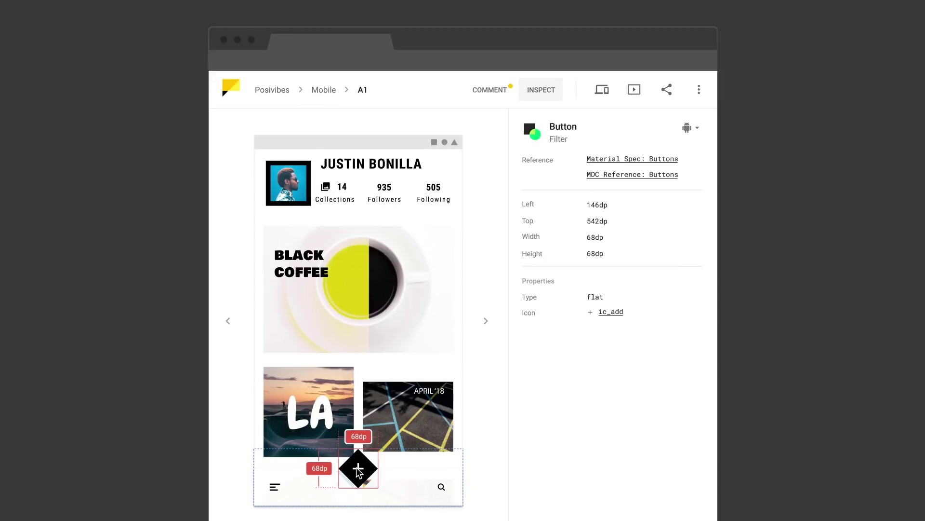
Inspect the author name text's specs: Roboto Condensed, bold, 24sp
{"action": "left_click", "coordinate": [369, 167]}
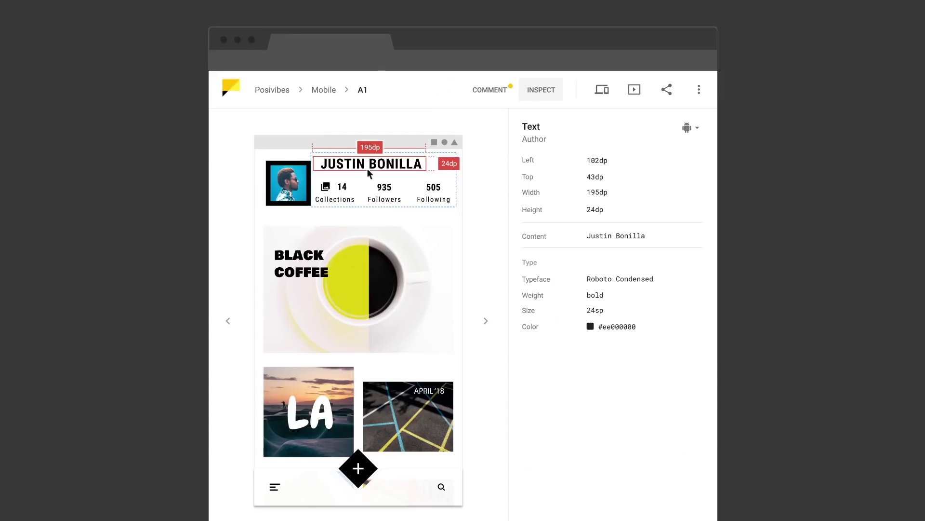
{"action": "left_click", "coordinate": [357, 467]}
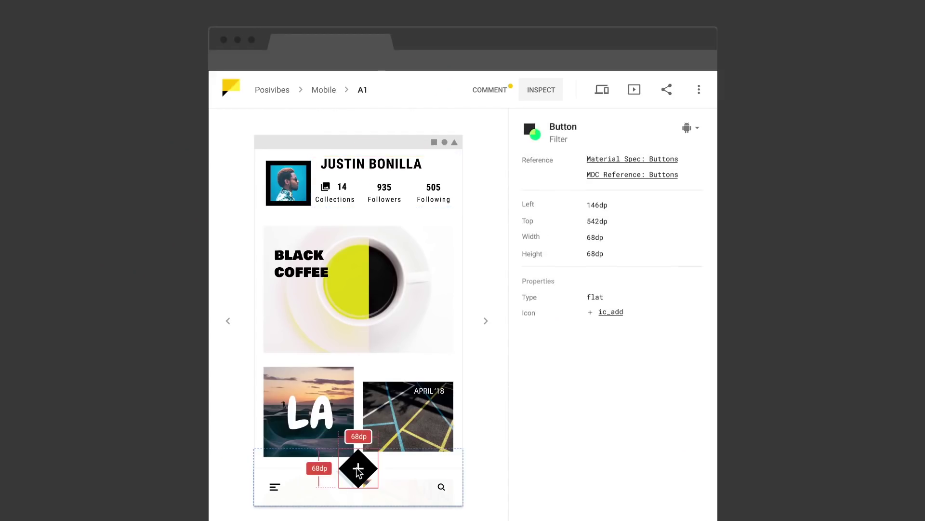